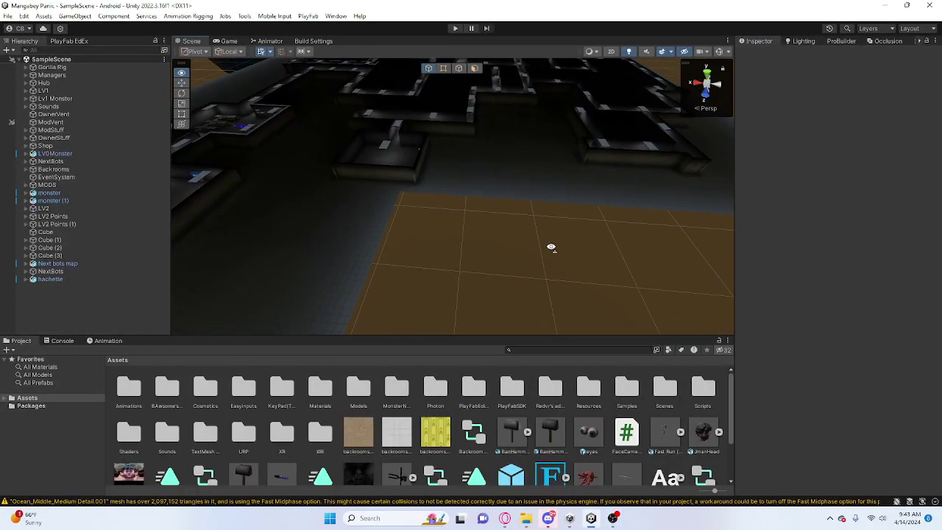
# Step: Look over the map's dark corridors and red rooms, and run the scene in play mode
pyautogui.press('s')
pyautogui.press('a')
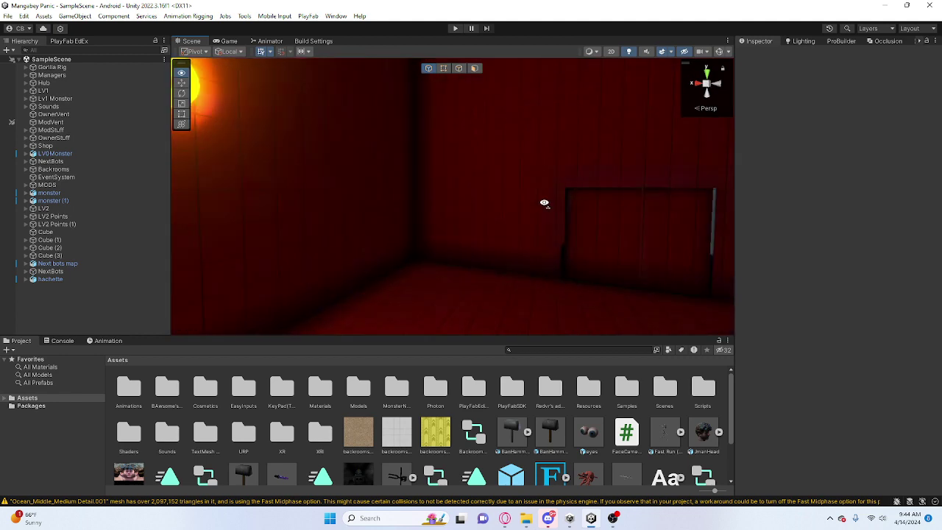
pyautogui.moveTo(545, 203); pyautogui.dragTo(767, 301, button='right')
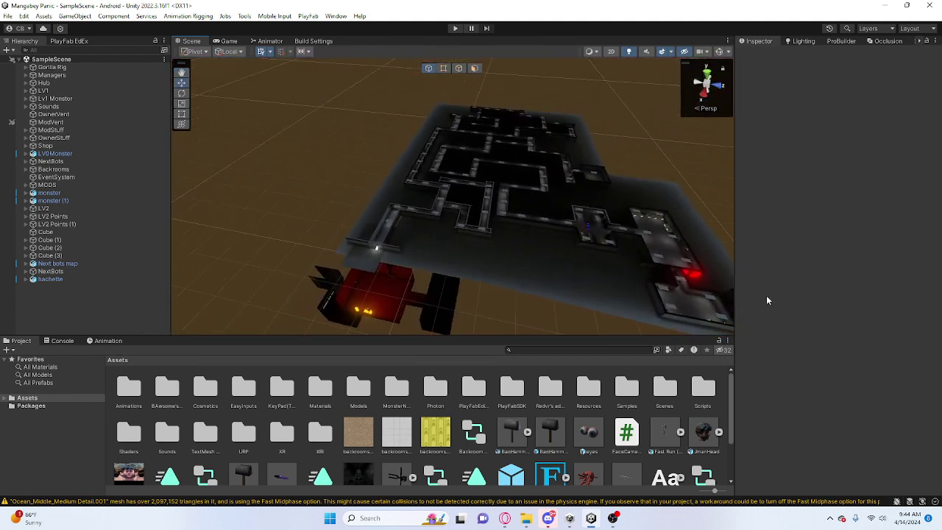
pyautogui.click(456, 29)
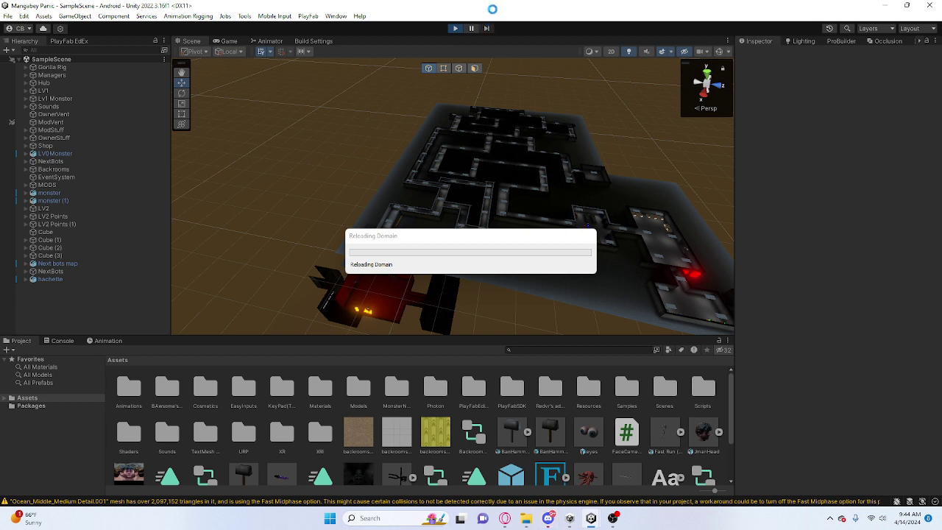
pyautogui.click(548, 519)
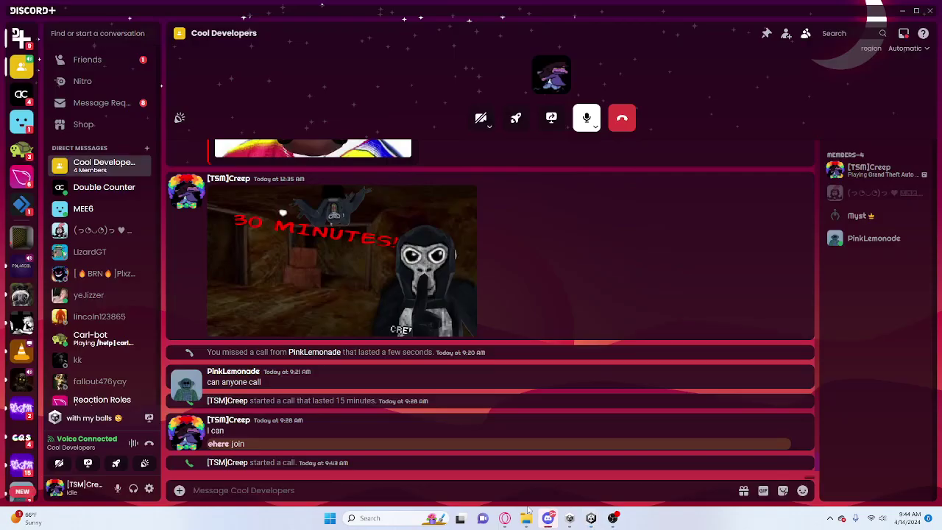
pyautogui.moveTo(591, 518)
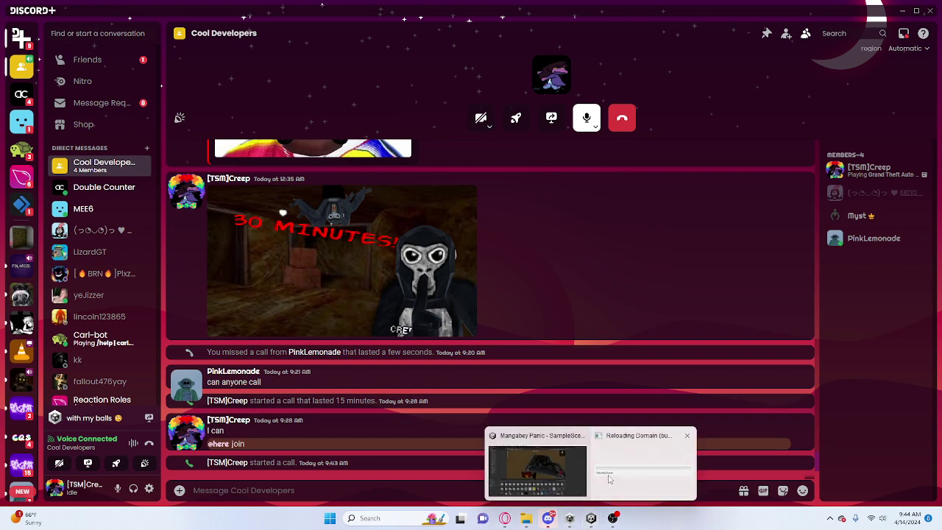
pyautogui.click(905, 13)
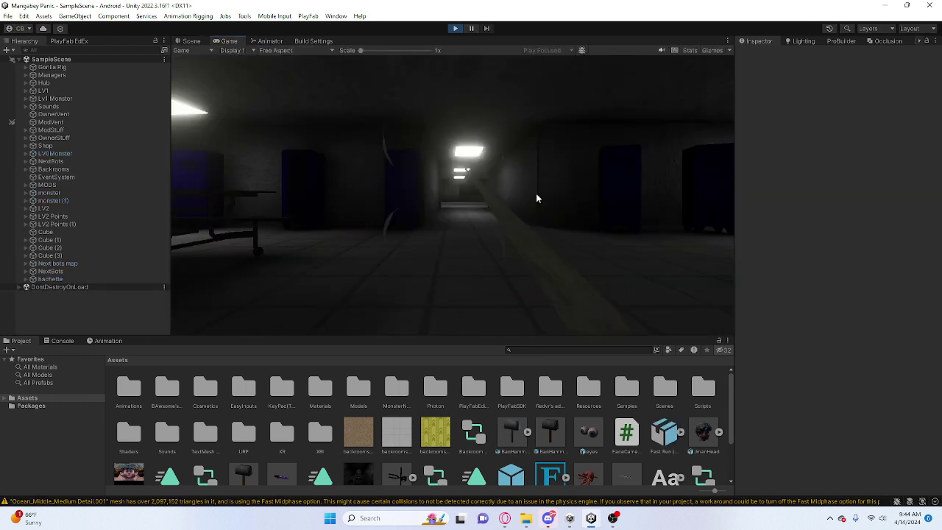
# Step: Look across the running map in the Scene view and stop play mode
pyautogui.click(189, 41)
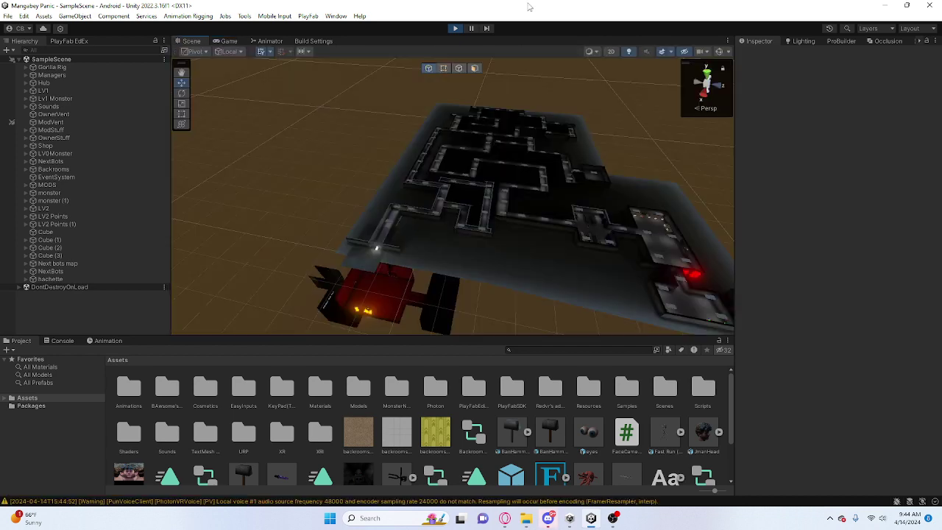
pyautogui.moveTo(558, 165); pyautogui.dragTo(690, 10, button='right')
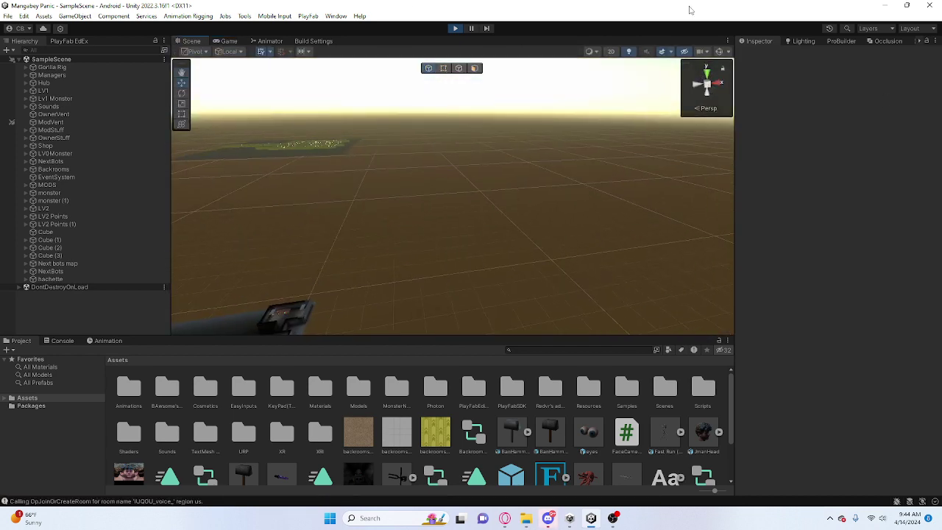
pyautogui.click(459, 29)
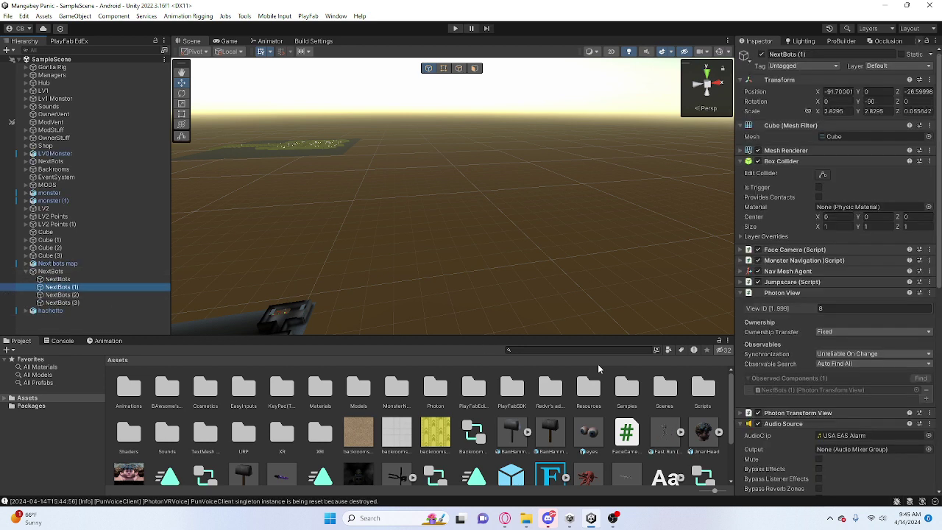
# Step: Set the Spatial Blend of the NextBots audio source to 1 and save the scene
pyautogui.scroll(-3, 866, 420)
pyautogui.scroll(-5, 824, 404)
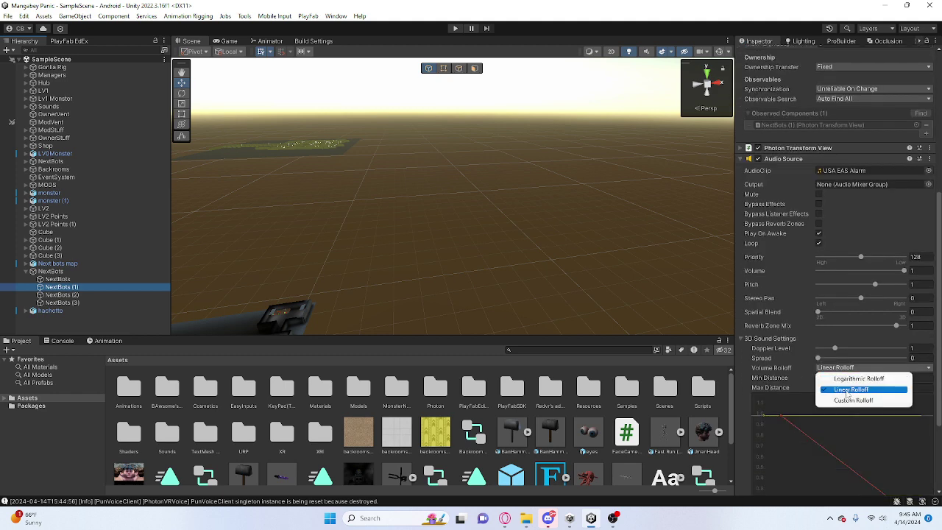
pyautogui.moveTo(598, 262); pyautogui.dragTo(545, 153, button='right')
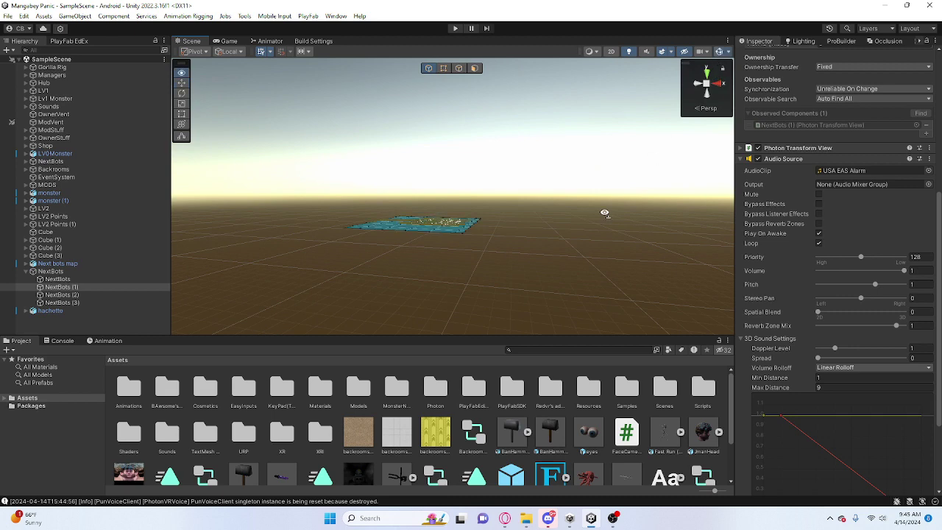
pyautogui.press('f')
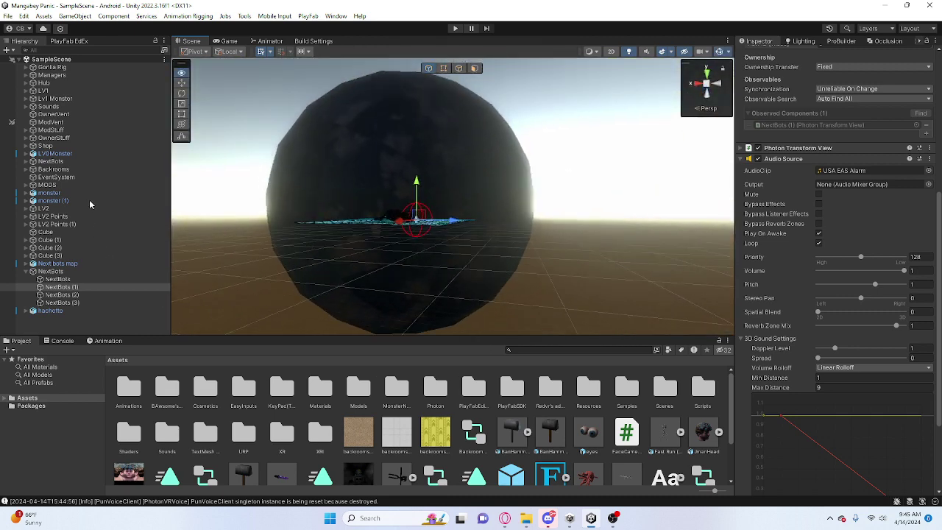
pyautogui.press('w')
pyautogui.moveTo(89, 199); pyautogui.dragTo(108, 197, button='right')
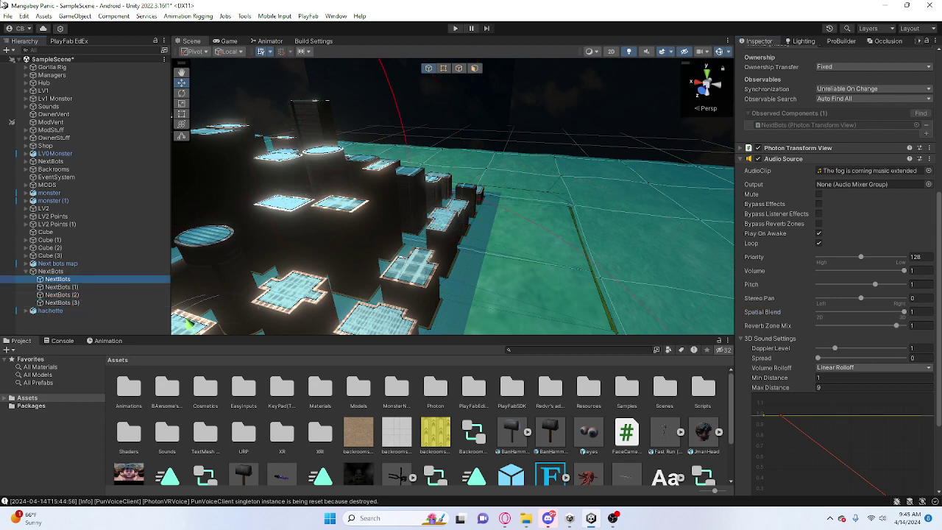
pyautogui.click(7, 16)
pyautogui.click(366, 167)
# Step: View the levels from a distance and run the scene in play mode again
pyautogui.moveTo(492, 186); pyautogui.dragTo(862, 141, button='right')
pyautogui.press('w')
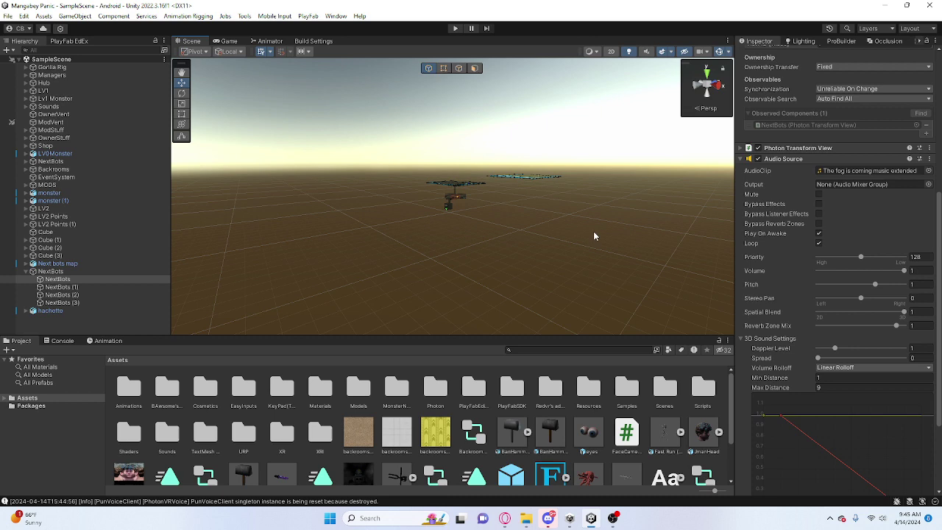
pyautogui.moveTo(594, 232); pyautogui.dragTo(590, 124, button='right')
pyautogui.click(453, 29)
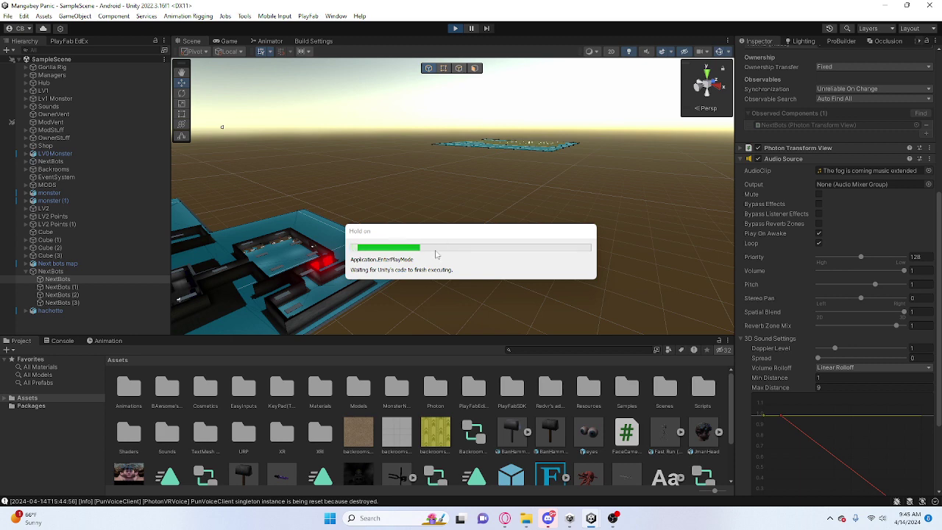
# Step: Hide the gizmos in the Scene view and examine the running level's corridors and red room
pyautogui.click(198, 42)
pyautogui.moveTo(368, 132); pyautogui.dragTo(378, 220, button='right')
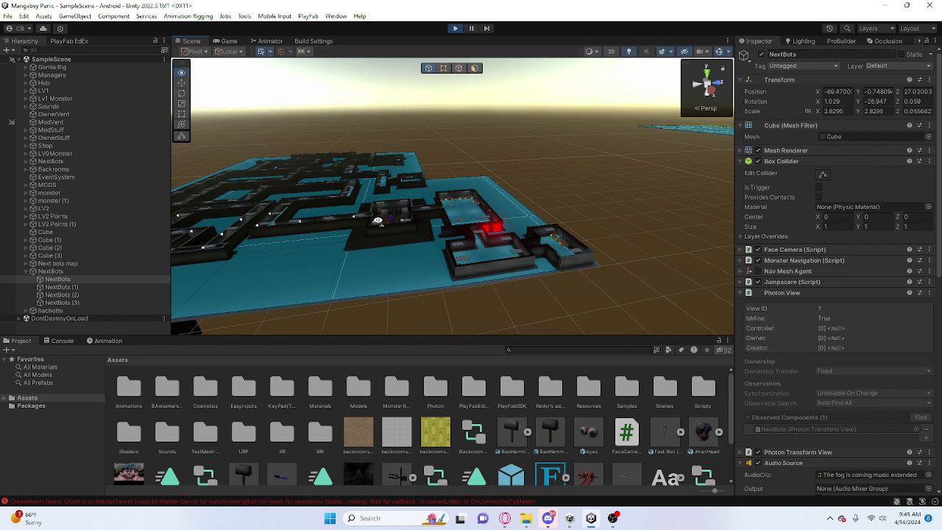
pyautogui.press('w')
pyautogui.moveTo(515, 230); pyautogui.dragTo(503, 339, button='right')
pyautogui.press('s')
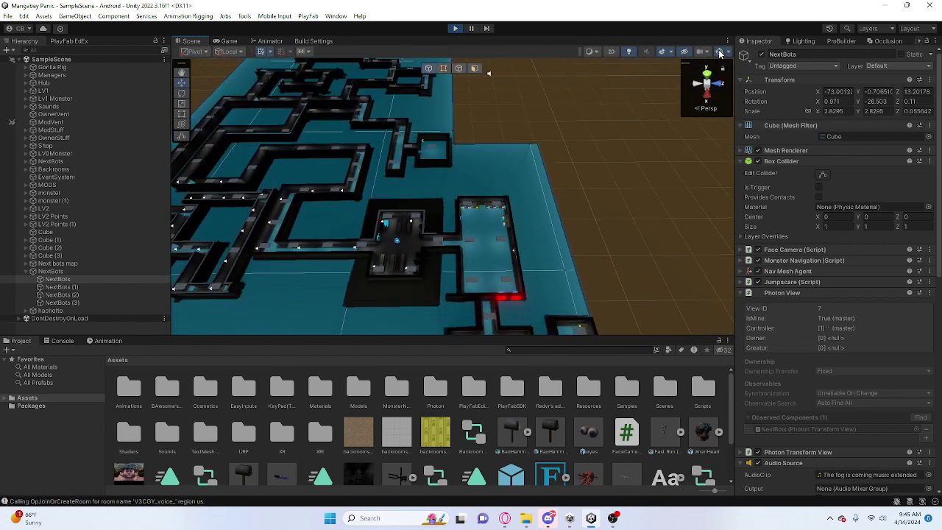
pyautogui.click(721, 52)
pyautogui.moveTo(469, 190); pyautogui.dragTo(921, 90, button='right')
pyautogui.press('w')
pyautogui.moveTo(60, 57); pyautogui.dragTo(42, 115, button='right')
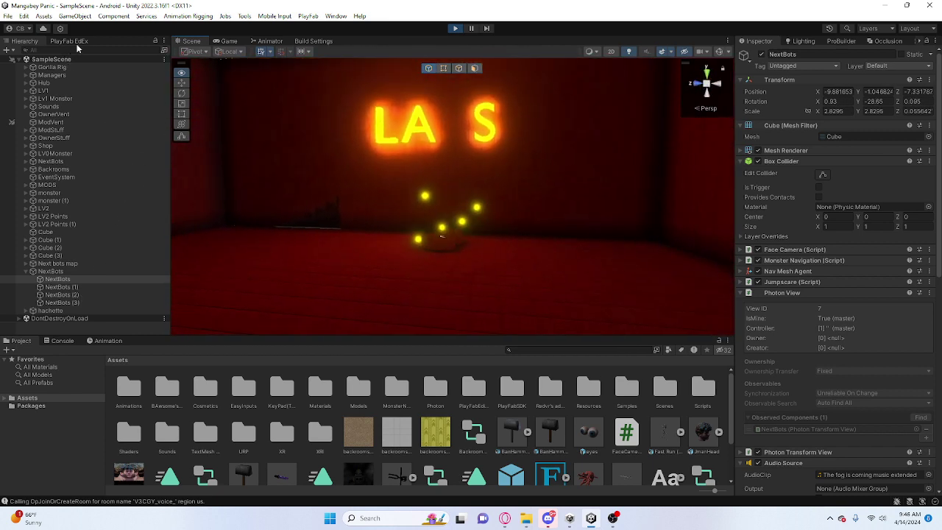
# Step: Compare the red room and its tunnel with the Scene view lighting switched off and on
pyautogui.moveTo(347, 154); pyautogui.dragTo(274, 203, button='right')
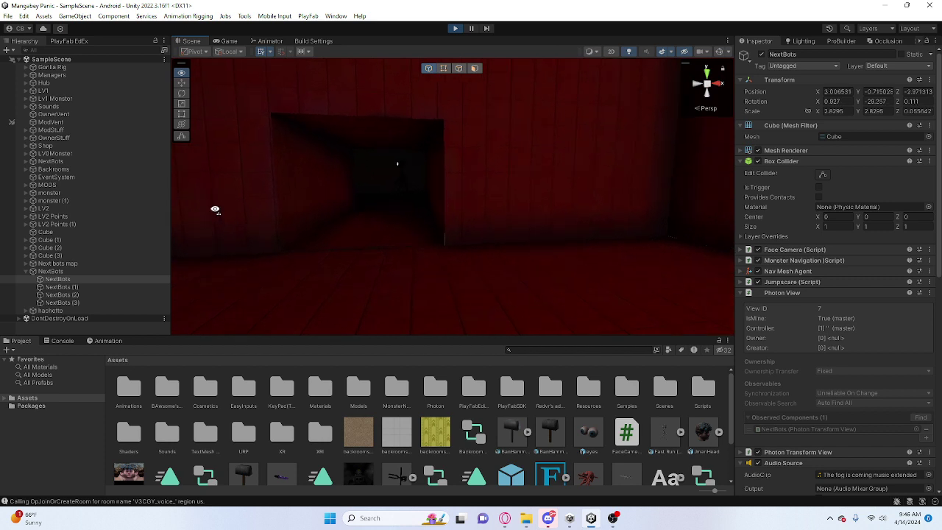
pyautogui.moveTo(215, 210); pyautogui.dragTo(181, 202, button='right')
pyautogui.click(629, 51)
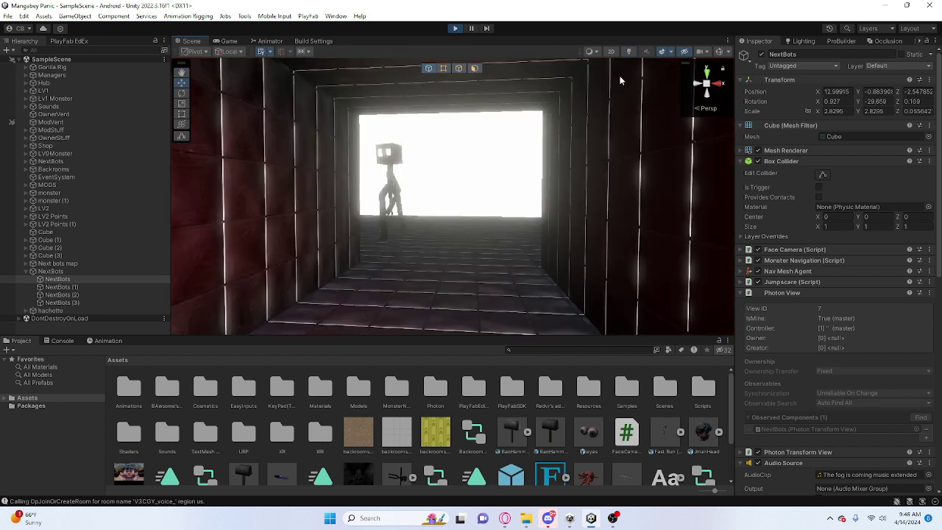
pyautogui.click(629, 52)
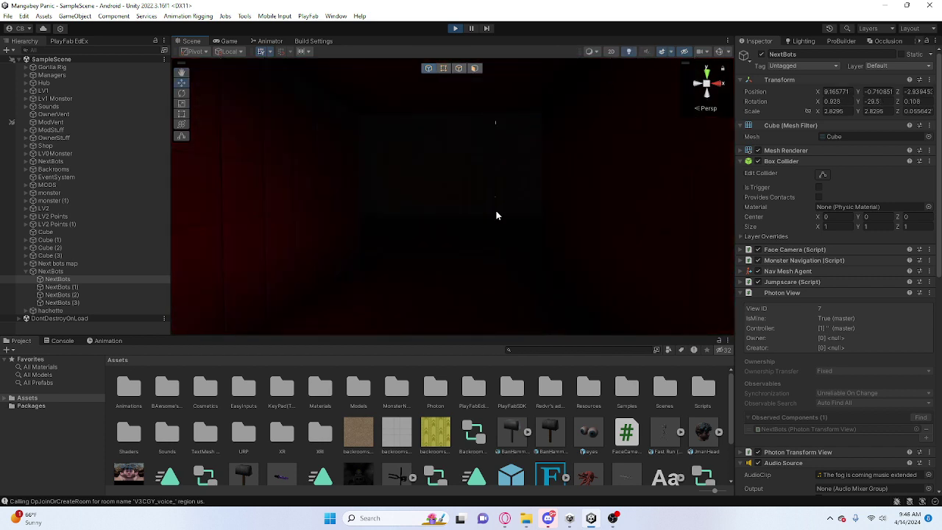
pyautogui.click(631, 52)
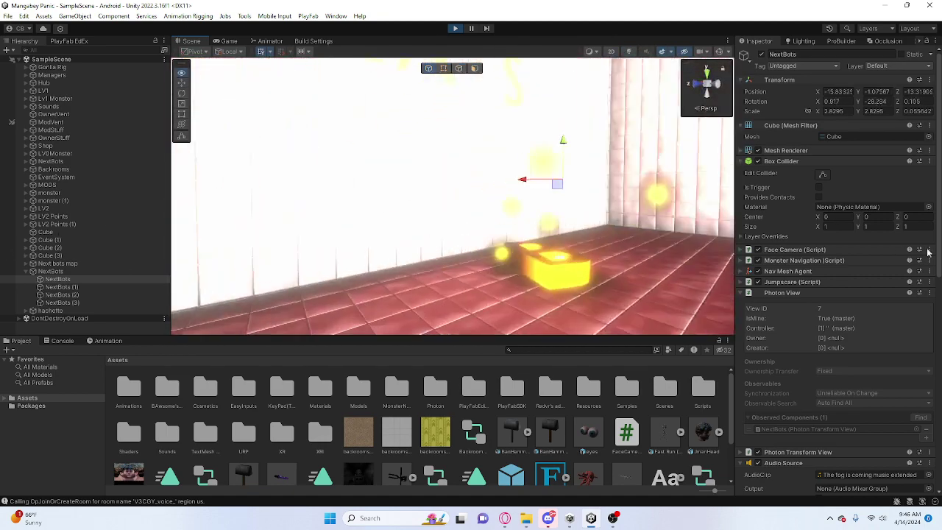
pyautogui.click(630, 51)
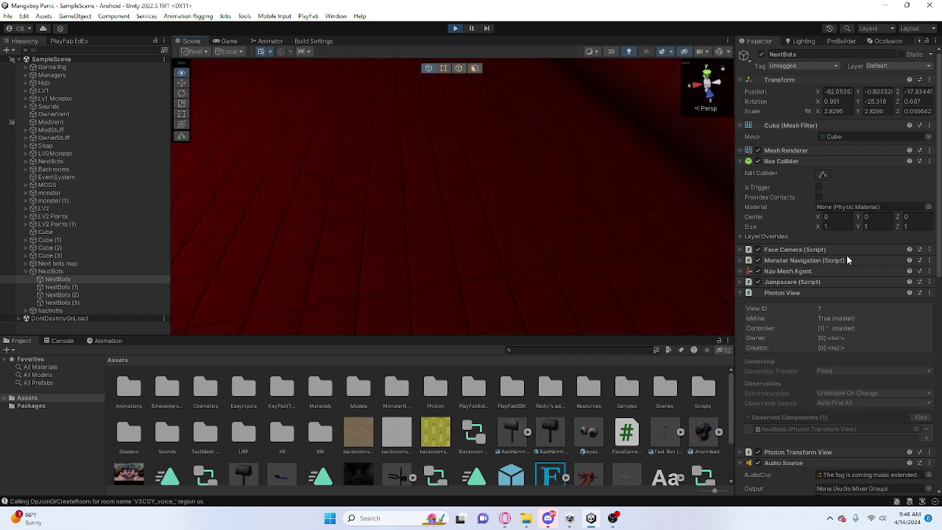
# Step: Find the monster in the backrooms level, show the gizmos, and select its LV0Monster parent object
pyautogui.press('s')
pyautogui.moveTo(117, 256); pyautogui.dragTo(292, 151, button='right')
pyautogui.click(451, 192)
pyautogui.press('w')
pyautogui.press('s')
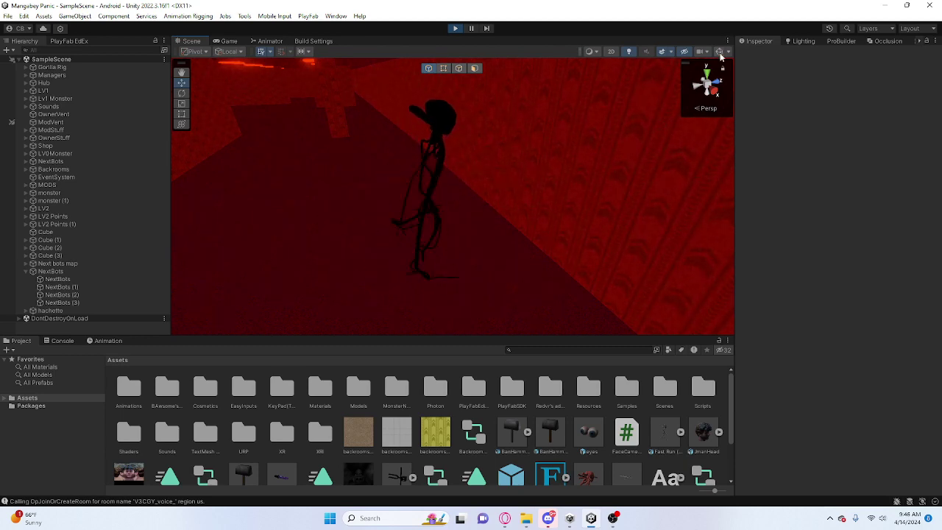
pyautogui.moveTo(530, 176); pyautogui.dragTo(449, 108, button='right')
pyautogui.click(466, 103)
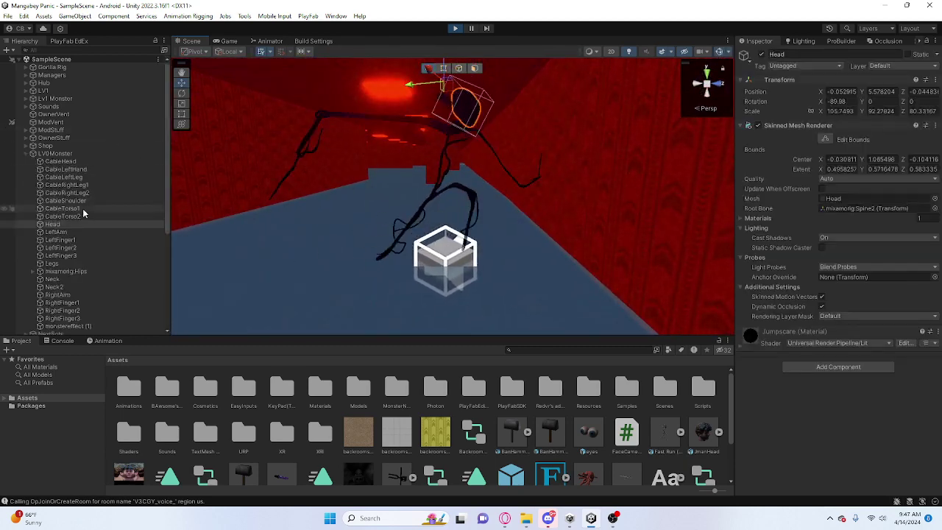
pyautogui.click(55, 153)
# Step: Review LV0Monster's Audio Source settings and collapse its Audio Source and Photon View components
pyautogui.moveTo(418, 237); pyautogui.dragTo(746, 415, button='right')
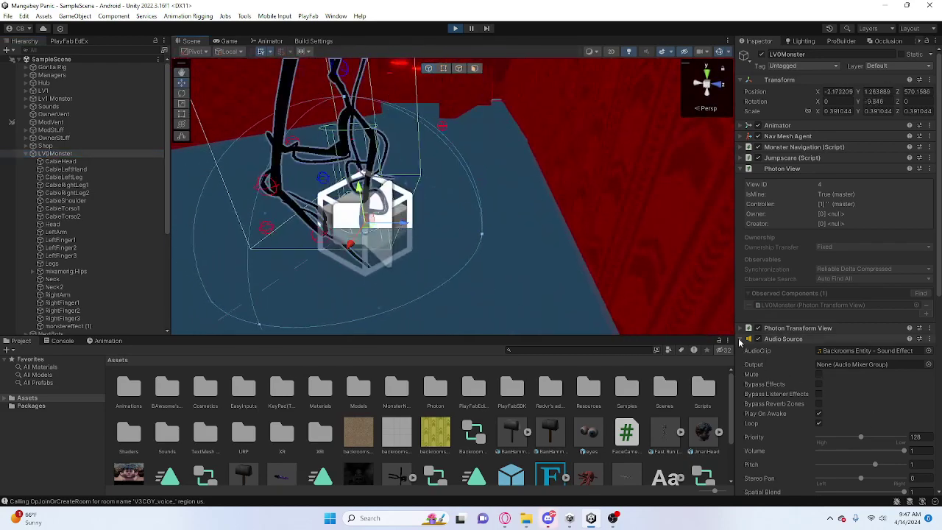
pyautogui.scroll(-6, 747, 412)
pyautogui.scroll(3, 751, 295)
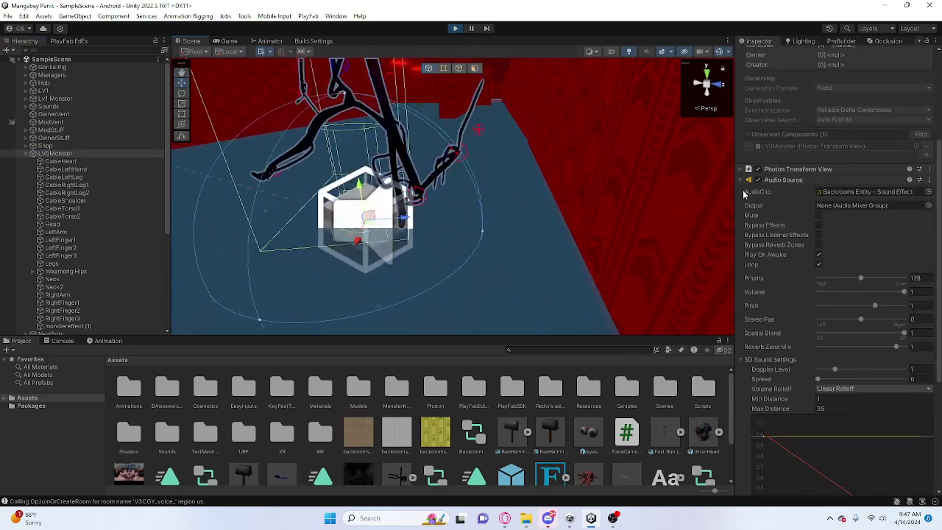
pyautogui.scroll(3, 742, 184)
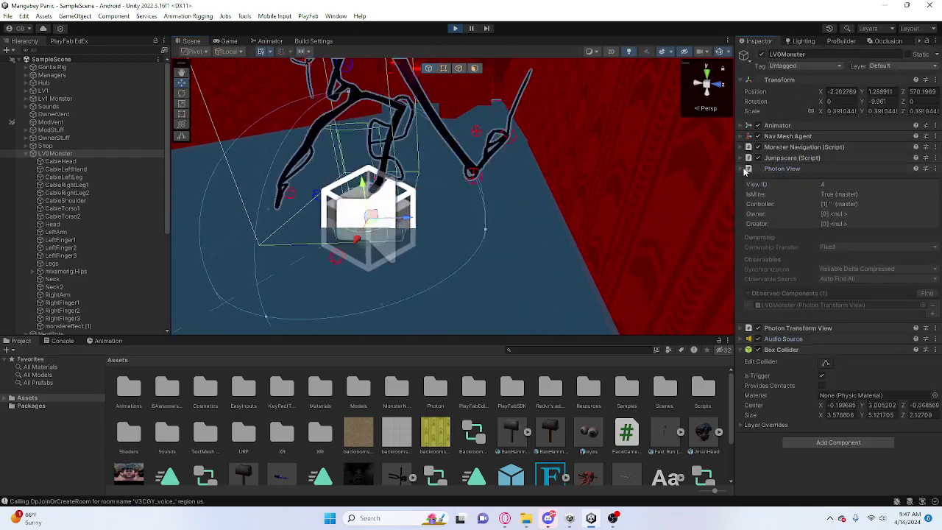
pyautogui.click(741, 168)
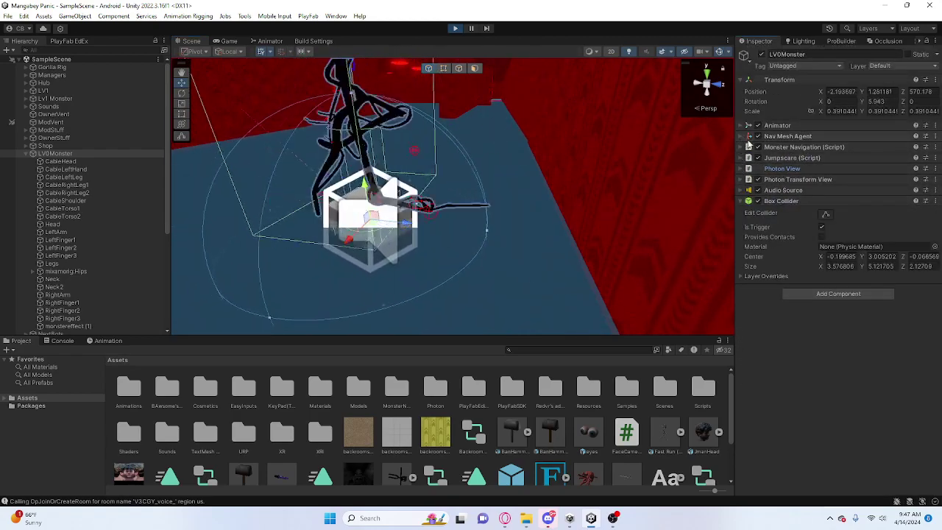
# Step: Examine LV0Monster's Monster Navigation points and its Jumpscare script settings
pyautogui.click(749, 147)
pyautogui.scroll(-5, 810, 306)
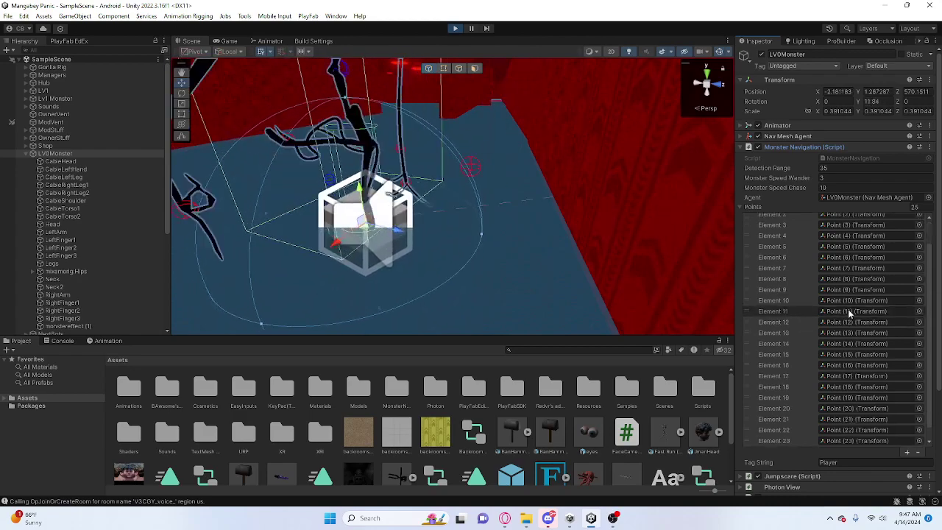
pyautogui.click(743, 153)
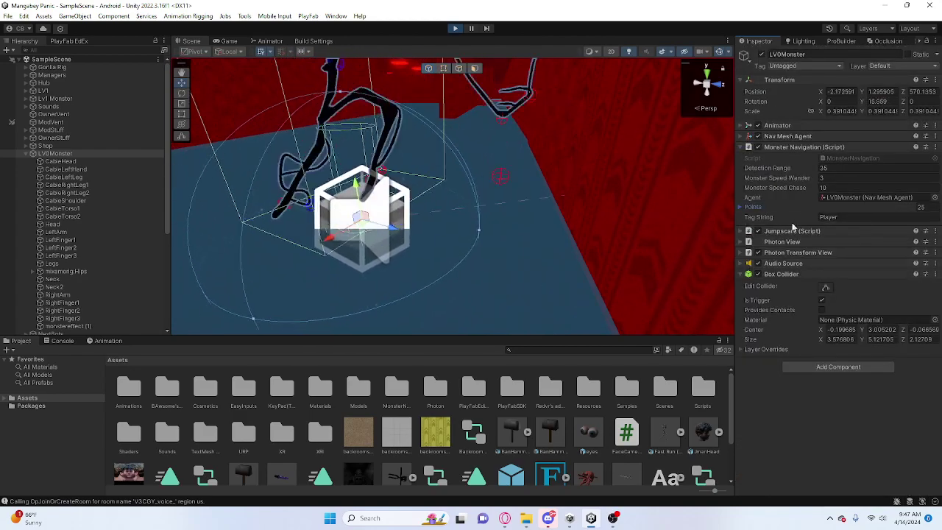
pyautogui.click(743, 231)
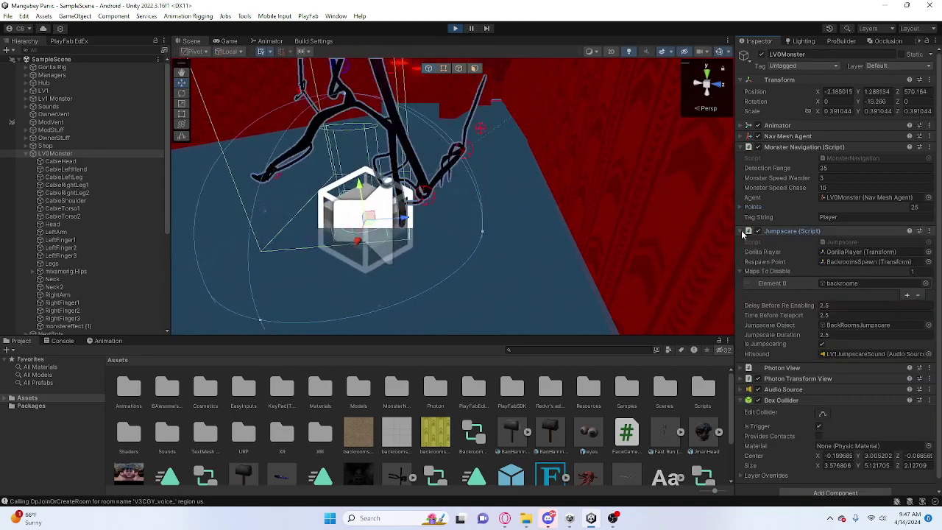
pyautogui.click(743, 232)
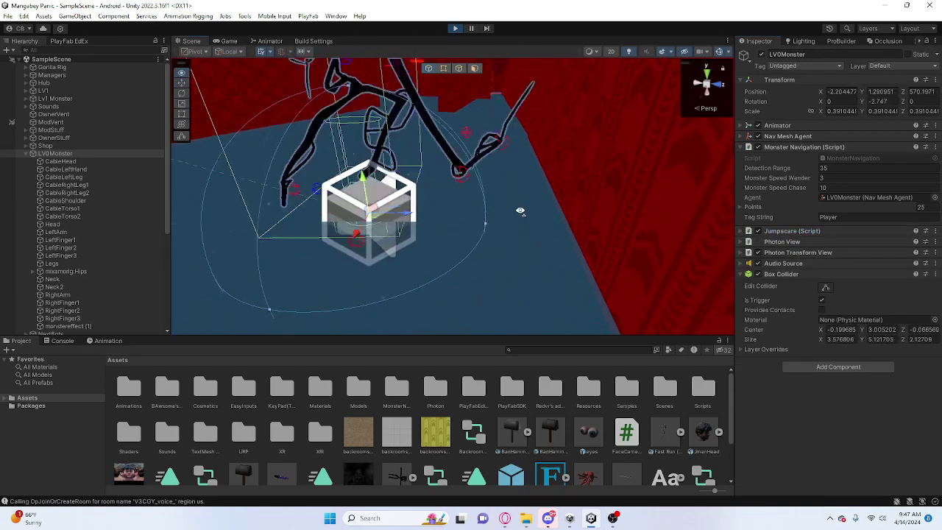
# Step: Move LV0Monster across the corridor floor to about X -1.64, Z 567.25 while the scene runs
pyautogui.moveTo(520, 210); pyautogui.dragTo(463, 309, button='right')
pyautogui.press('w')
pyautogui.press('s')
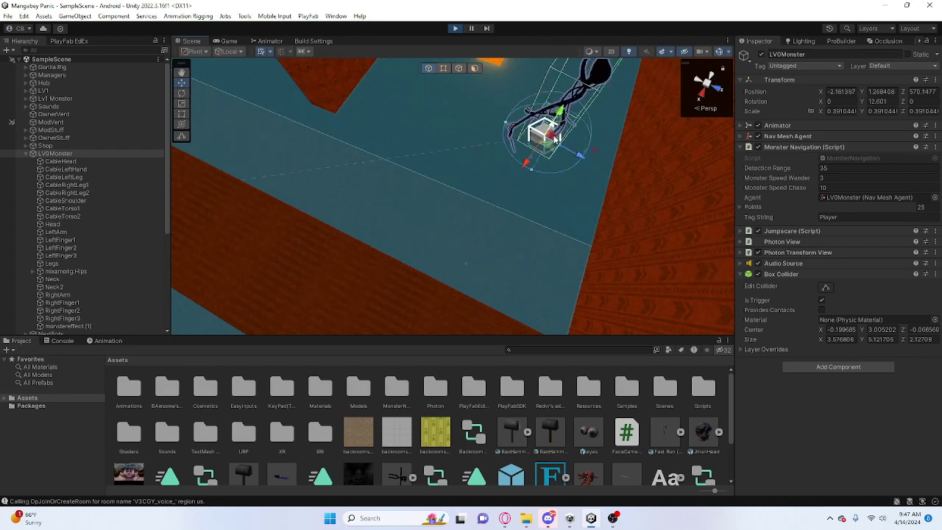
pyautogui.moveTo(542, 145); pyautogui.dragTo(477, 131)
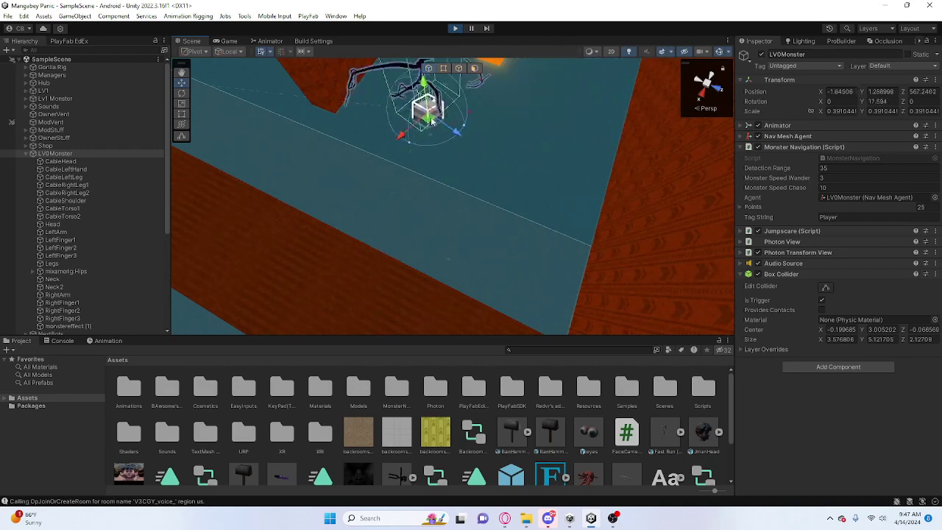
# Step: Hide the gizmos, view LV0Monster from above, and stop play mode
pyautogui.moveTo(432, 120); pyautogui.dragTo(43, 64, button='right')
pyautogui.press('s')
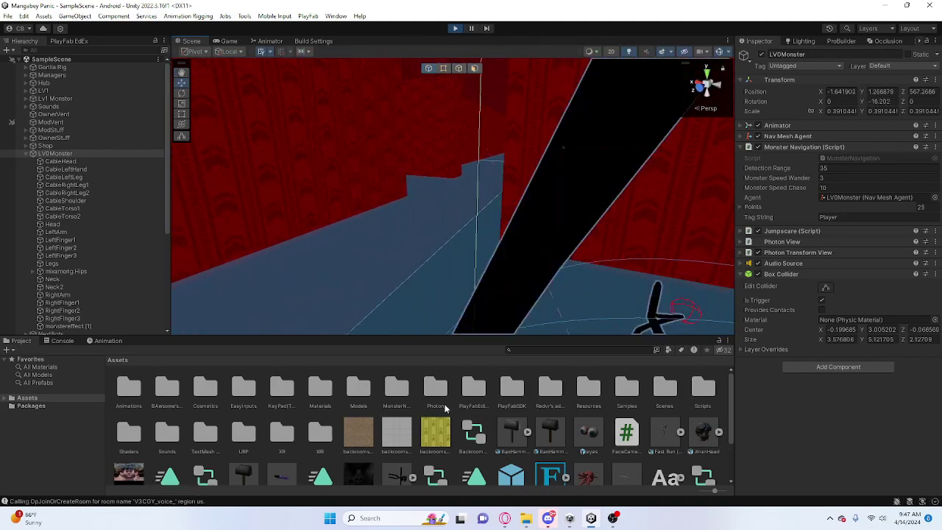
pyautogui.click(722, 53)
pyautogui.moveTo(505, 194); pyautogui.dragTo(194, 326, button='right')
pyautogui.press('s')
pyautogui.press('w')
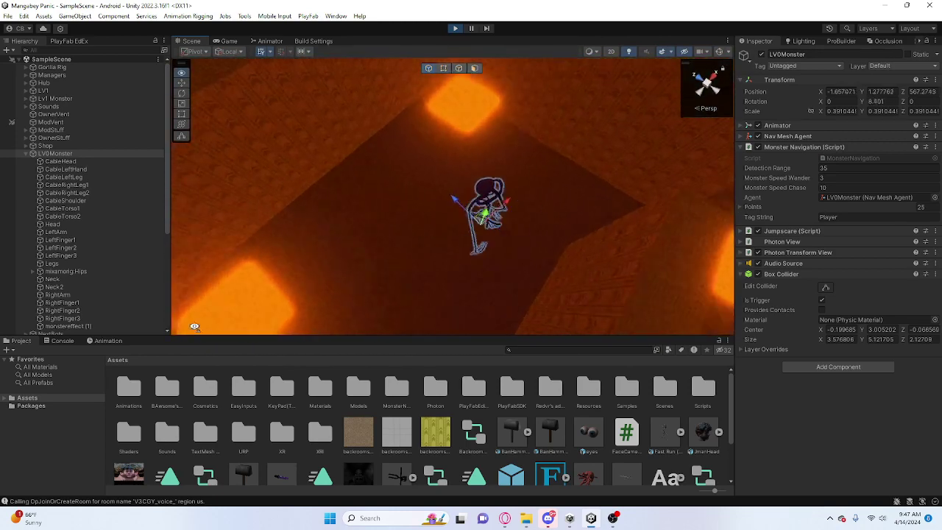
pyautogui.click(457, 28)
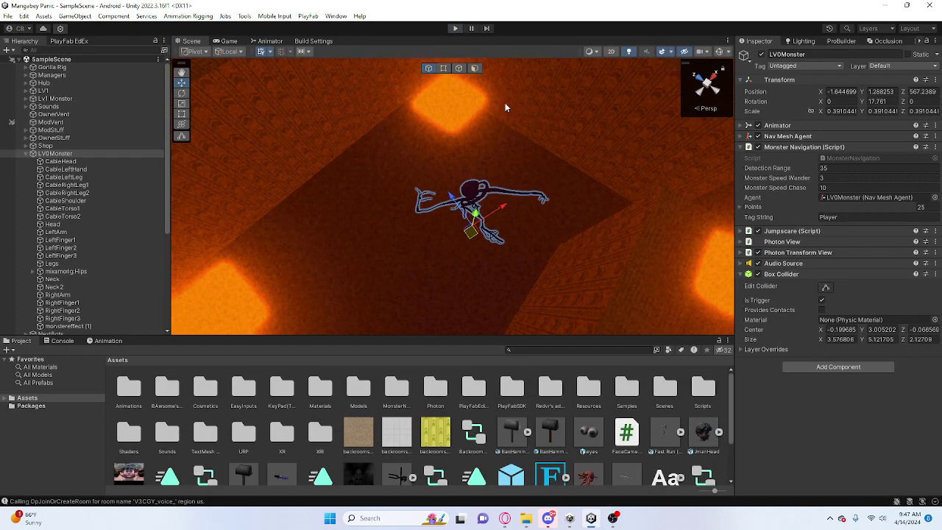
# Step: Deselect the monster, look over the main map from above, and save the scene
pyautogui.moveTo(532, 187); pyautogui.dragTo(888, 136, button='right')
pyautogui.press('s')
pyautogui.click(612, 183)
pyautogui.press('d')
pyautogui.moveTo(612, 184); pyautogui.dragTo(739, 209, button='right')
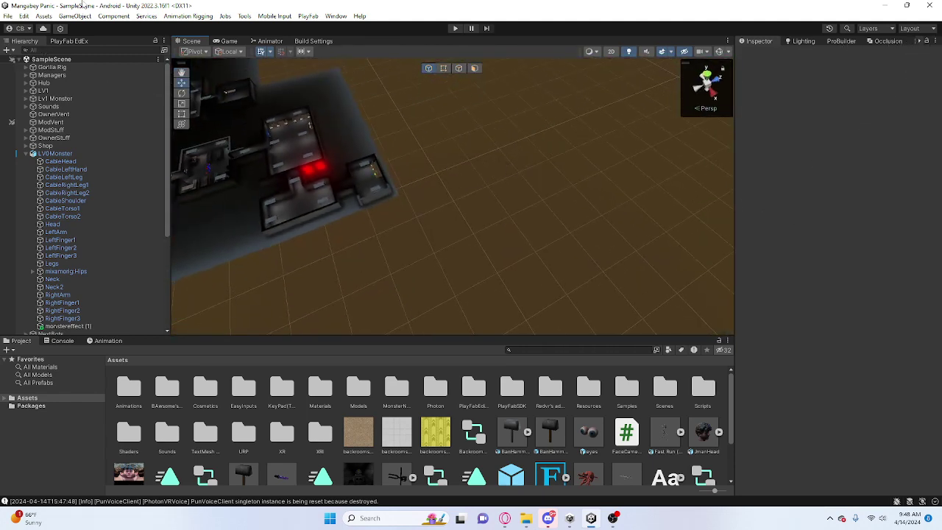
pyautogui.click(6, 16)
pyautogui.click(29, 65)
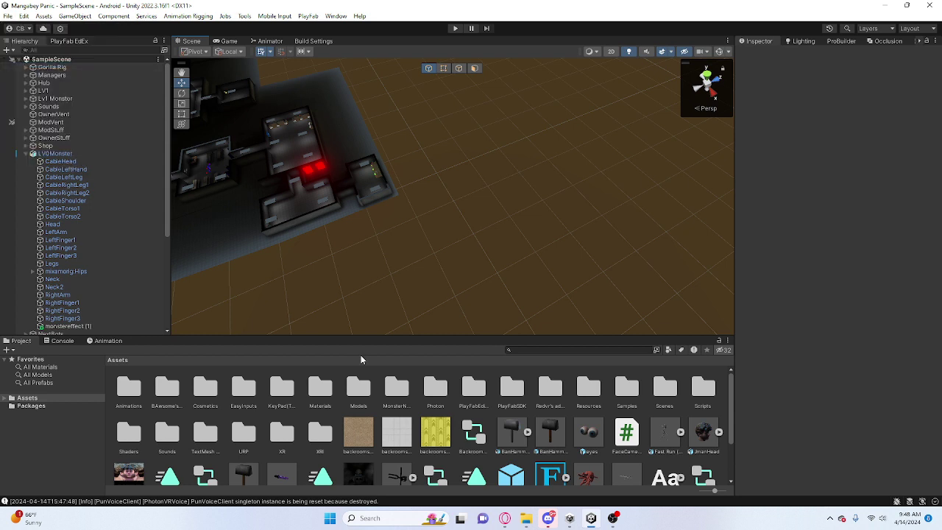